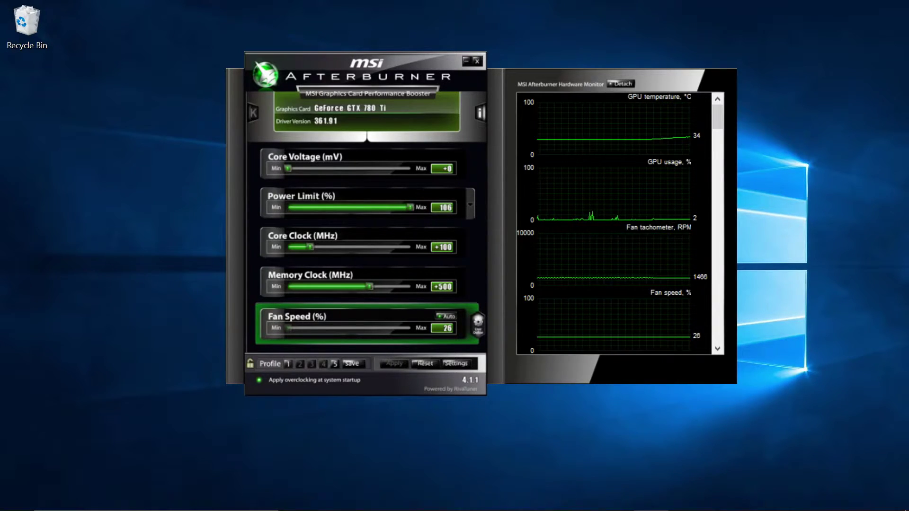
Show the hidden background-app icons in the Windows notification area.
{"action": "left_click", "coordinate": [787, 497]}
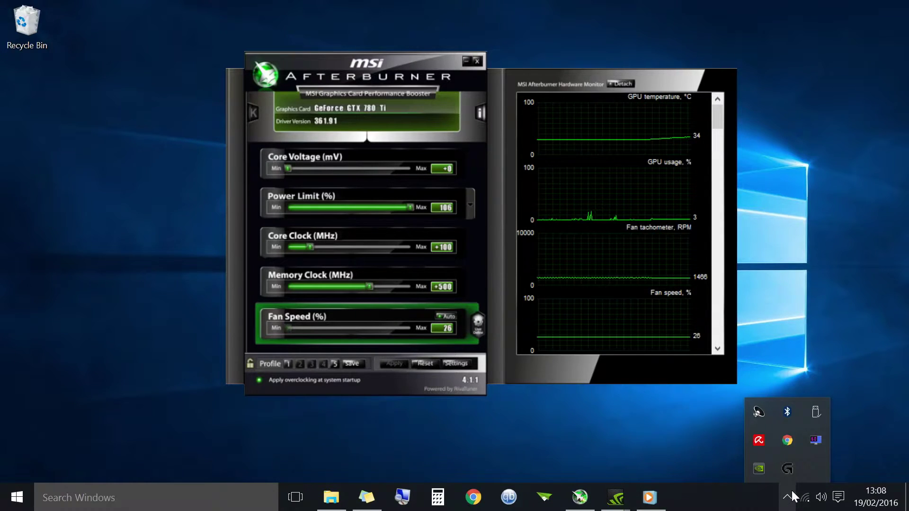
Open RivaTuner settings, keep Raster 3D rendering with shadow on, and enlarge the overlay zoom.
{"action": "left_click", "coordinate": [814, 439]}
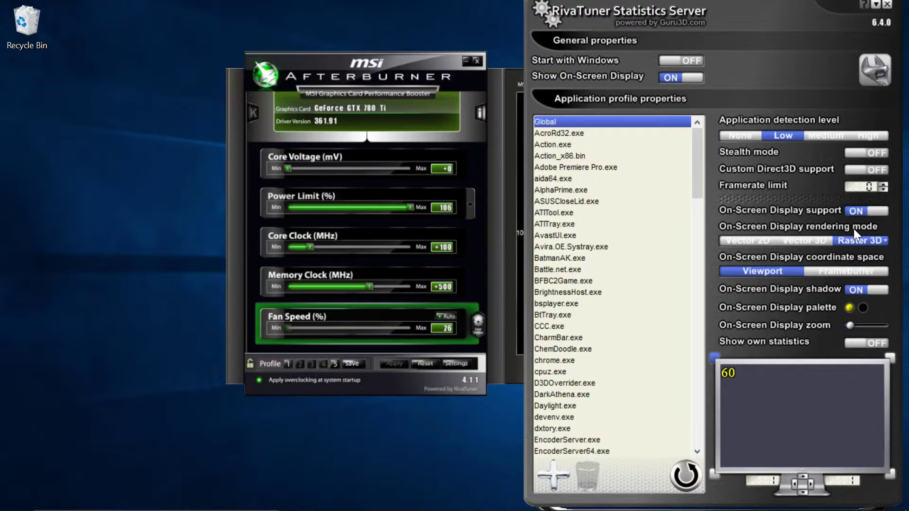
{"action": "left_click", "coordinate": [799, 241]}
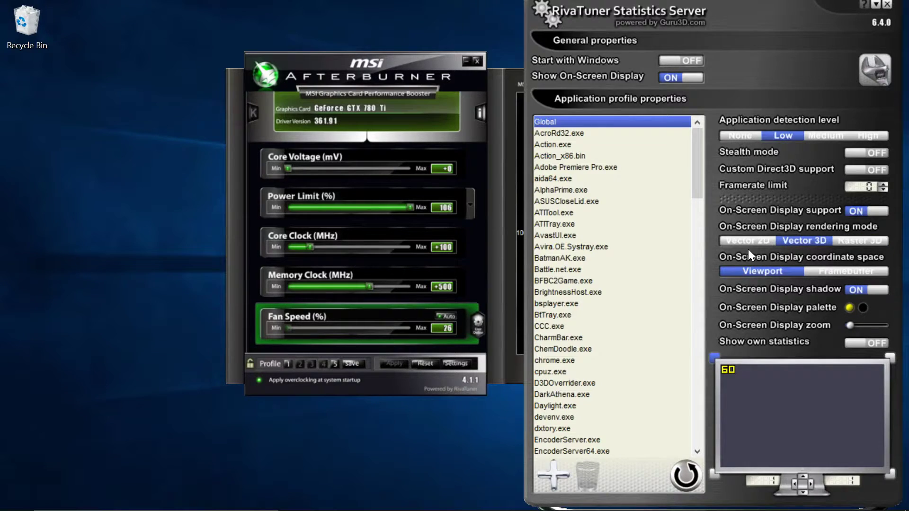
{"action": "left_click", "coordinate": [860, 240]}
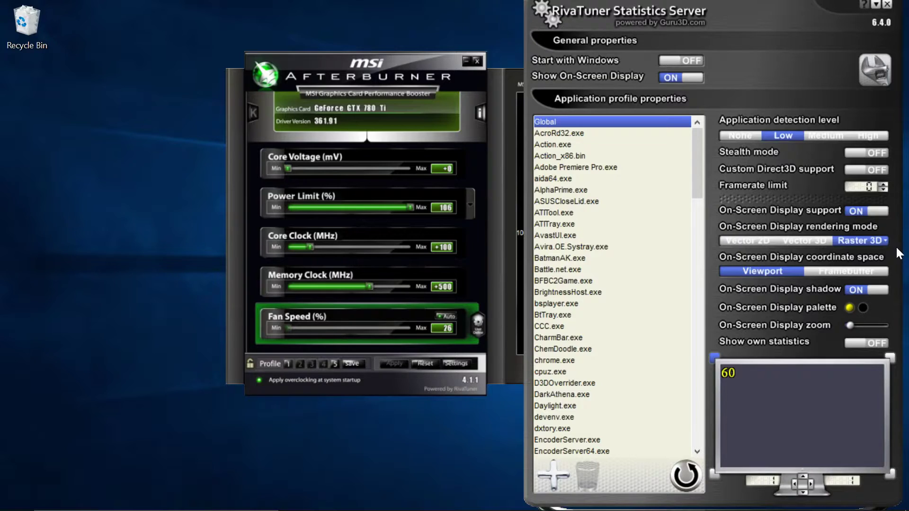
{"action": "left_click", "coordinate": [871, 291]}
{"action": "left_click", "coordinate": [857, 291]}
{"action": "mouse_move", "coordinate": [851, 325]}
{"action": "left_mouse_down"}
{"action": "mouse_move", "coordinate": [876, 327]}
{"action": "mouse_move", "coordinate": [850, 332]}
{"action": "left_mouse_up"}
{"action": "left_click", "coordinate": [889, 358]}
{"action": "left_click", "coordinate": [714, 473]}
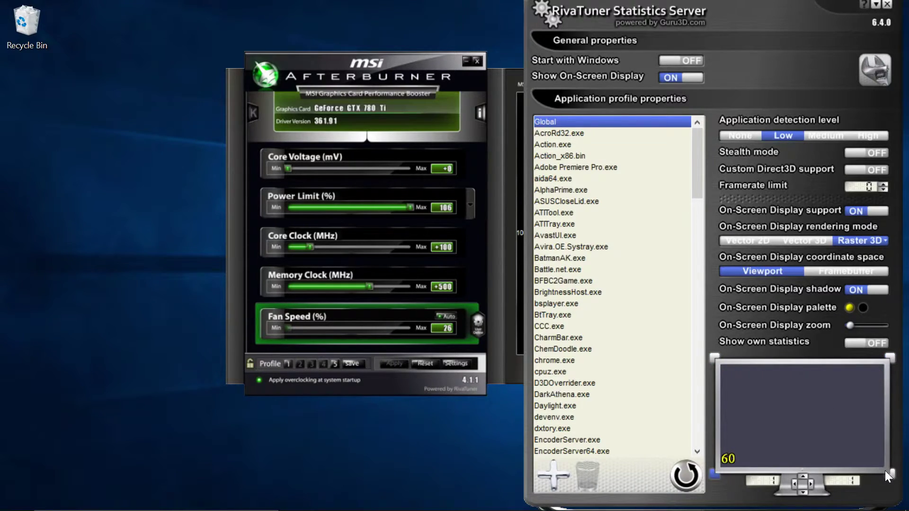
{"action": "left_click", "coordinate": [891, 474]}
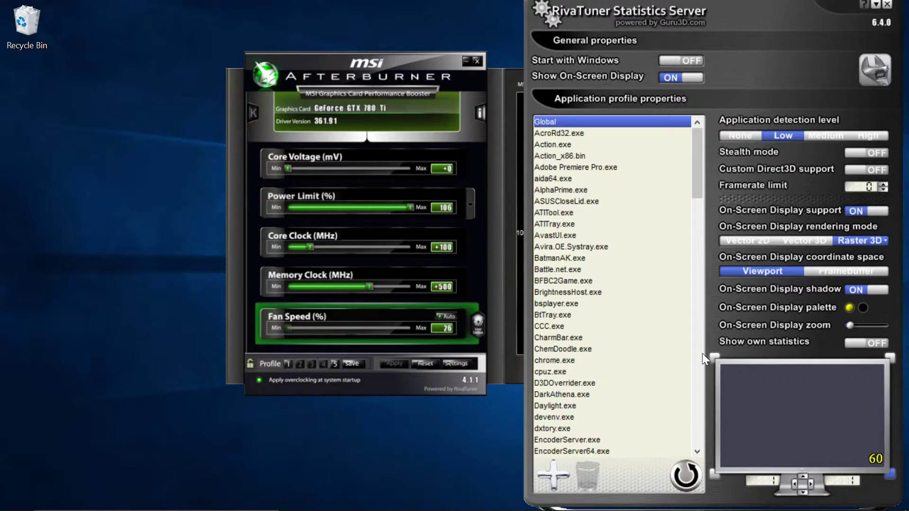
{"action": "left_click", "coordinate": [715, 358]}
{"action": "left_click", "coordinate": [811, 483]}
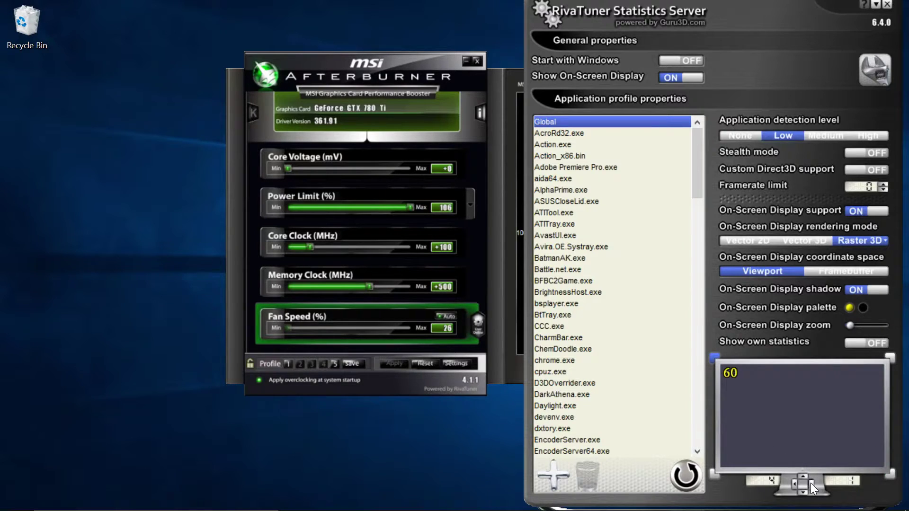
{"action": "left_click", "coordinate": [810, 483]}
{"action": "left_click", "coordinate": [804, 491]}
{"action": "left_click", "coordinate": [793, 483]}
{"action": "left_click", "coordinate": [794, 483]}
{"action": "left_click", "coordinate": [804, 476]}
{"action": "left_click", "coordinate": [804, 476]}
Close RivaTuner and open Afterburner's hardware monitoring settings.
{"action": "left_click", "coordinate": [877, 4]}
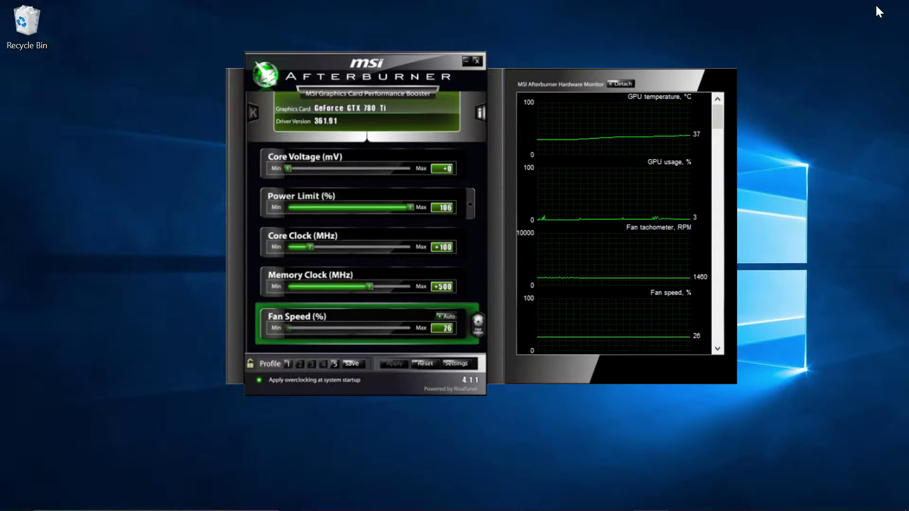
{"action": "left_click", "coordinate": [458, 365]}
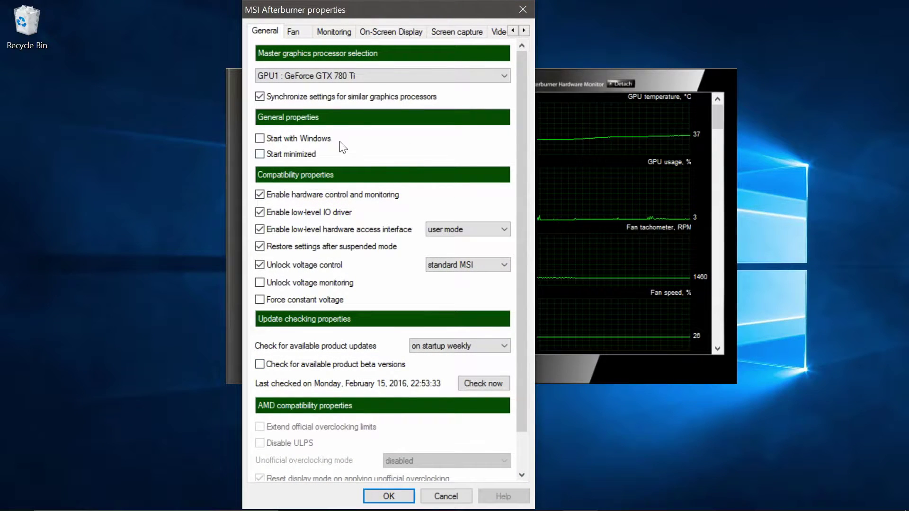
{"action": "left_click", "coordinate": [333, 32]}
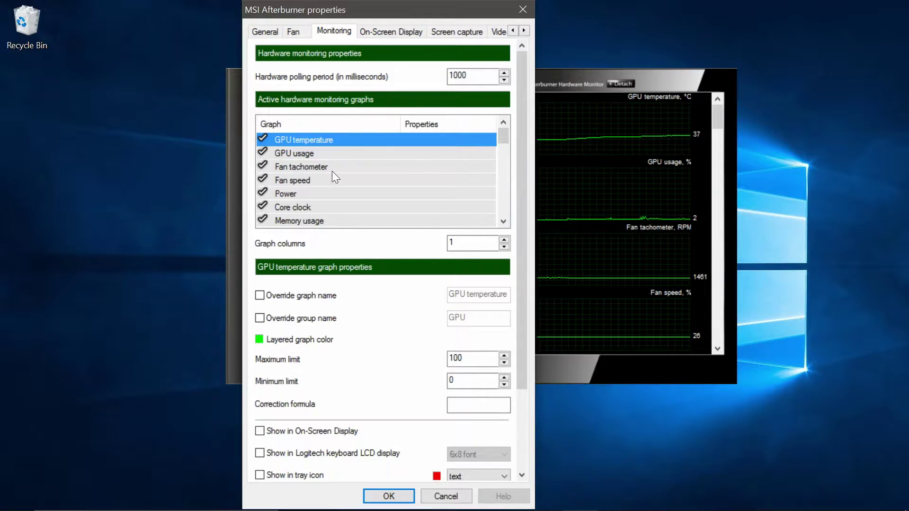
{"action": "left_click_drag", "start_coordinate": [504, 136], "coordinate": [367, 222]}
{"action": "scroll", "coordinate": [495, 216], "scroll_direction": "up", "scroll_amount": 15}
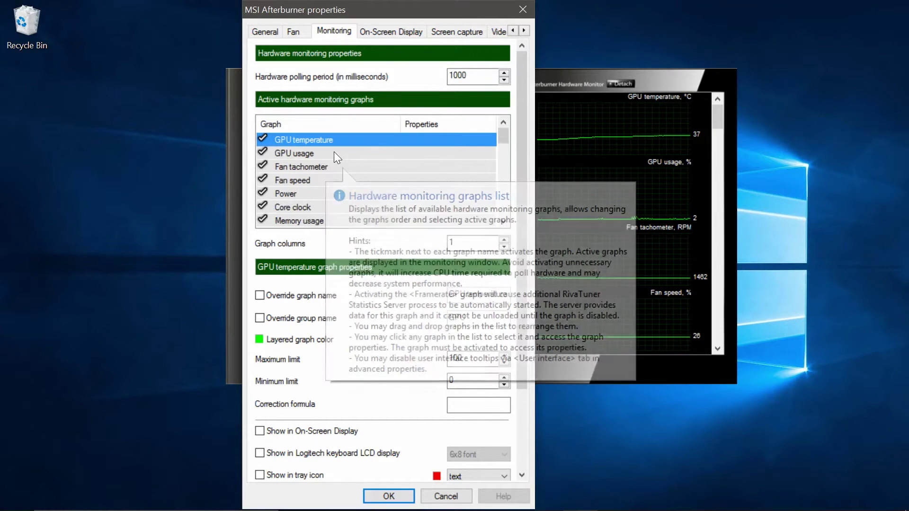
Keep GPU usage and Fan tachometer graphs enabled, and deactivate SLI sync limit and Frametime graphs.
{"action": "left_click", "coordinate": [263, 141]}
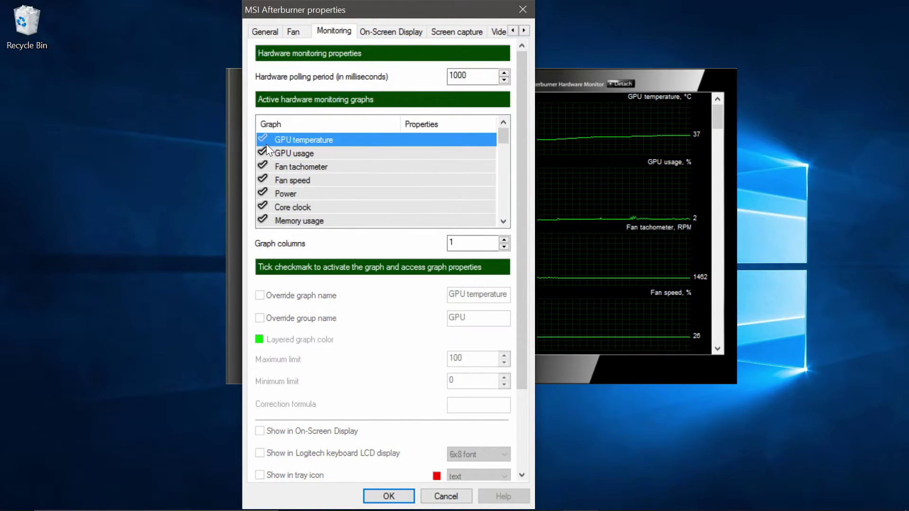
{"action": "left_click", "coordinate": [262, 194]}
{"action": "left_click", "coordinate": [263, 179]}
{"action": "left_click", "coordinate": [263, 166]}
{"action": "scroll", "coordinate": [503, 144], "scroll_direction": "down", "scroll_amount": 2}
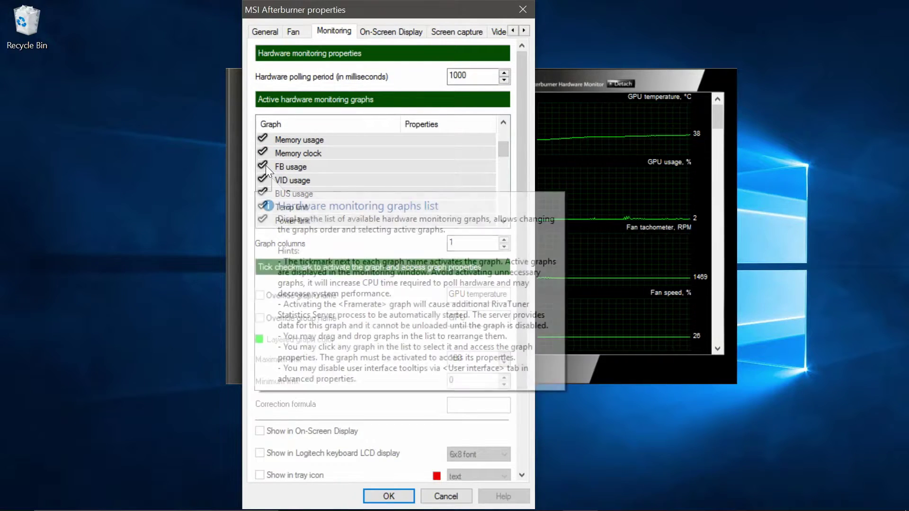
{"action": "scroll", "coordinate": [349, 196], "scroll_direction": "down", "scroll_amount": 2}
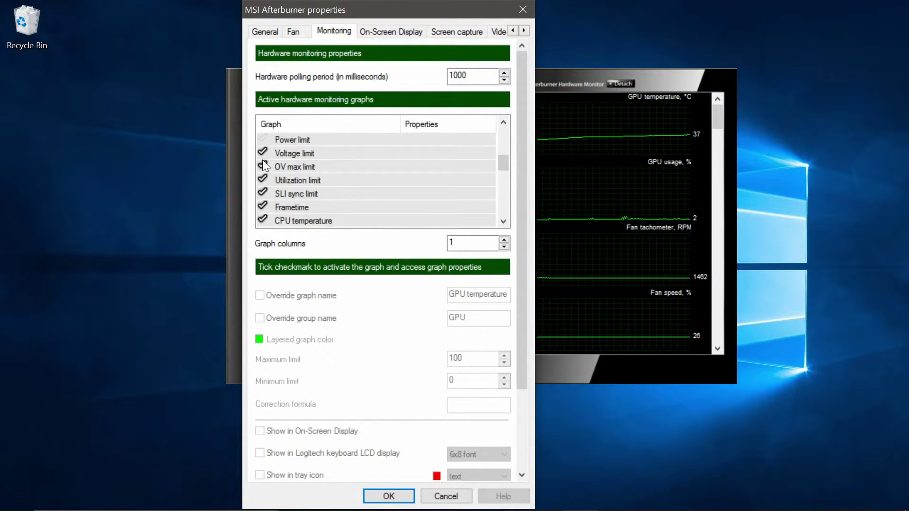
{"action": "left_click", "coordinate": [263, 194]}
{"action": "left_click", "coordinate": [263, 207]}
{"action": "left_click_drag", "start_coordinate": [503, 164], "coordinate": [504, 129]}
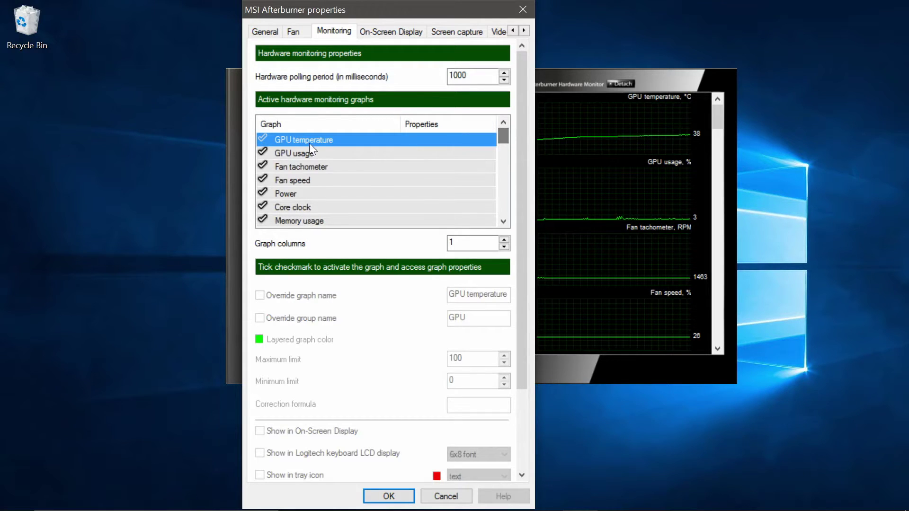
Enable GPU temperature in the On-Screen Display and Logitech LCD with the 6x8 font.
{"action": "left_click", "coordinate": [263, 139]}
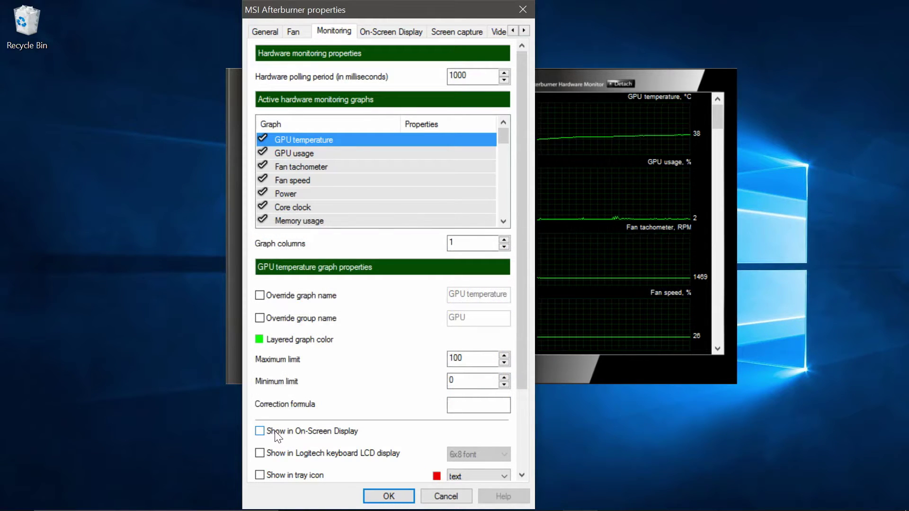
{"action": "left_click", "coordinate": [260, 430]}
{"action": "left_click", "coordinate": [260, 454]}
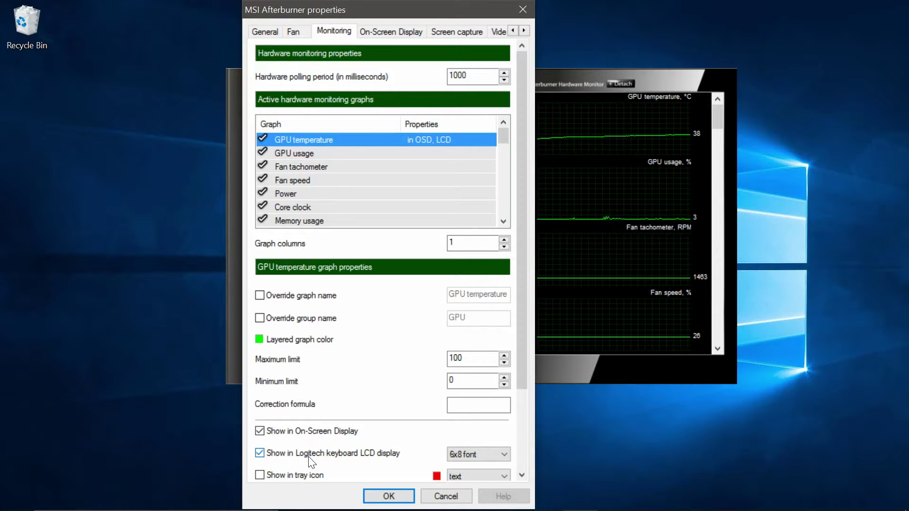
{"action": "left_click", "coordinate": [499, 456]}
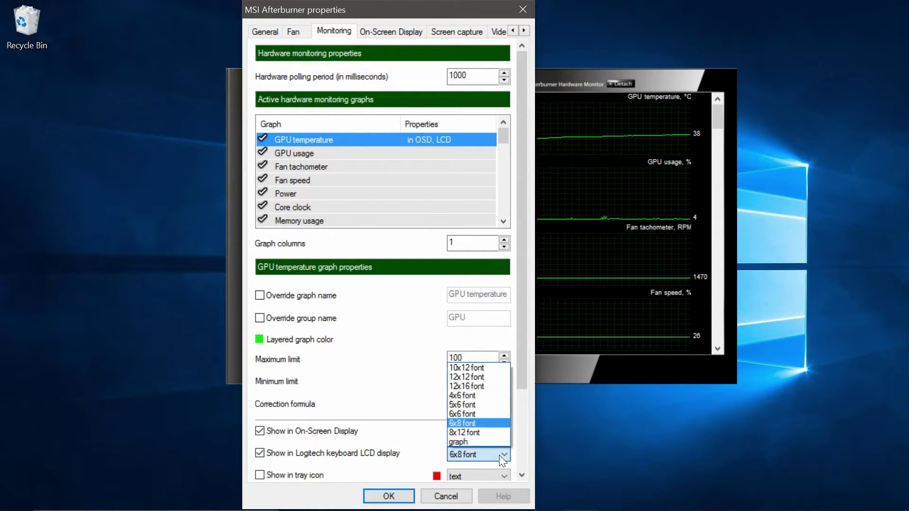
{"action": "left_click", "coordinate": [482, 374]}
{"action": "left_click", "coordinate": [497, 453]}
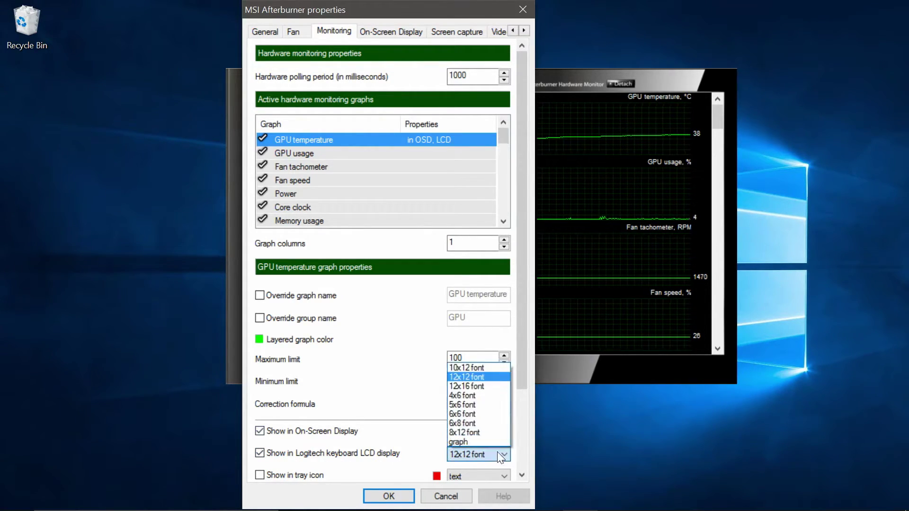
{"action": "left_click", "coordinate": [473, 422]}
Also show GPU temperature in the tray icon, apply with OK, and reopen the tray icons.
{"action": "left_click", "coordinate": [319, 476]}
{"action": "left_click", "coordinate": [389, 496]}
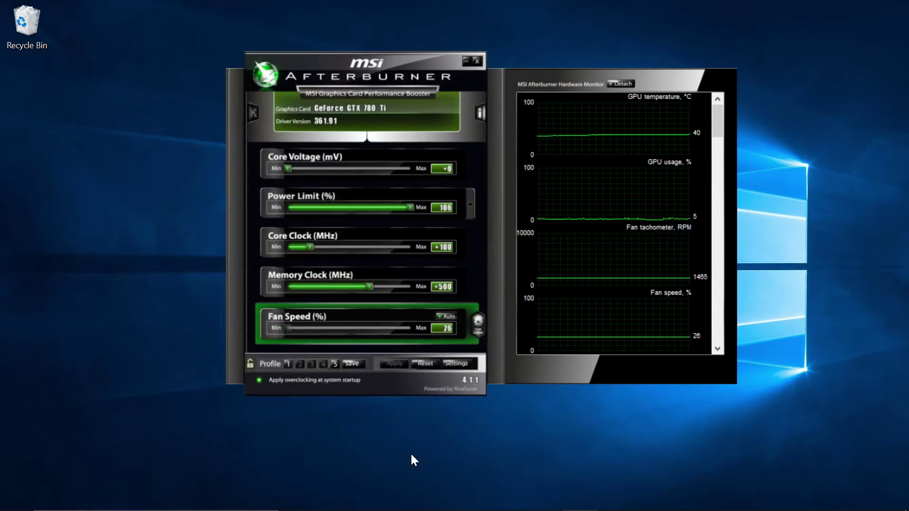
{"action": "left_click", "coordinate": [788, 497]}
{"action": "mouse_move", "coordinate": [801, 442]}
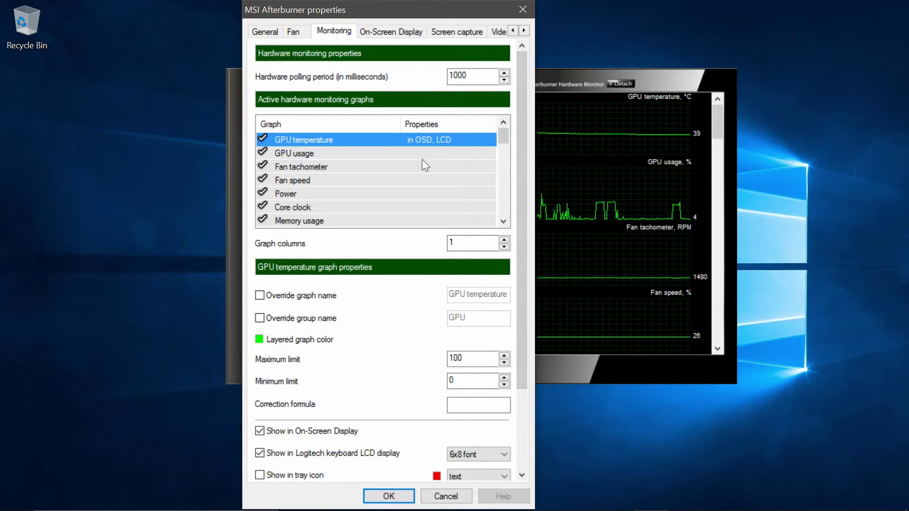
Show GPU usage and Fan speed in OSD and LCD, Fan tachometer in OSD only.
{"action": "left_click", "coordinate": [416, 153]}
{"action": "left_click", "coordinate": [270, 433]}
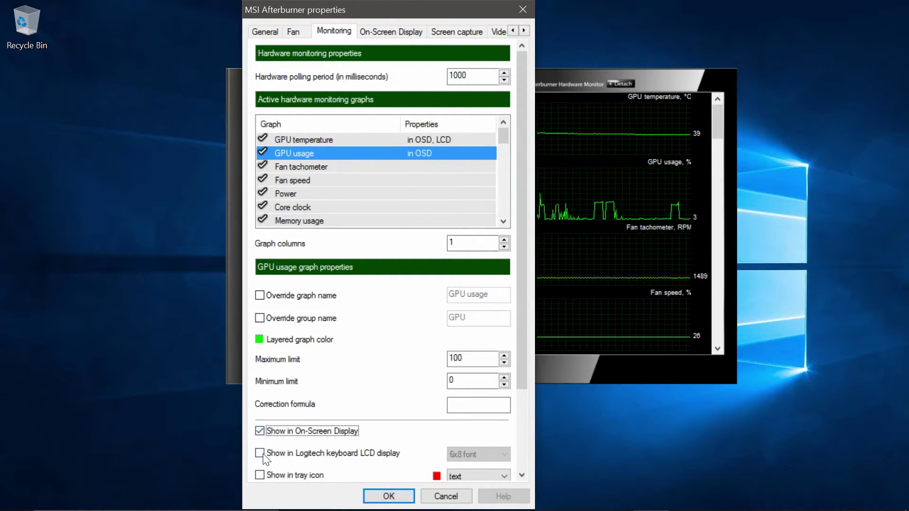
{"action": "left_click", "coordinate": [259, 453]}
{"action": "left_click", "coordinate": [331, 166]}
{"action": "left_click", "coordinate": [259, 431]}
{"action": "left_click", "coordinate": [259, 453]}
{"action": "left_click", "coordinate": [259, 453]}
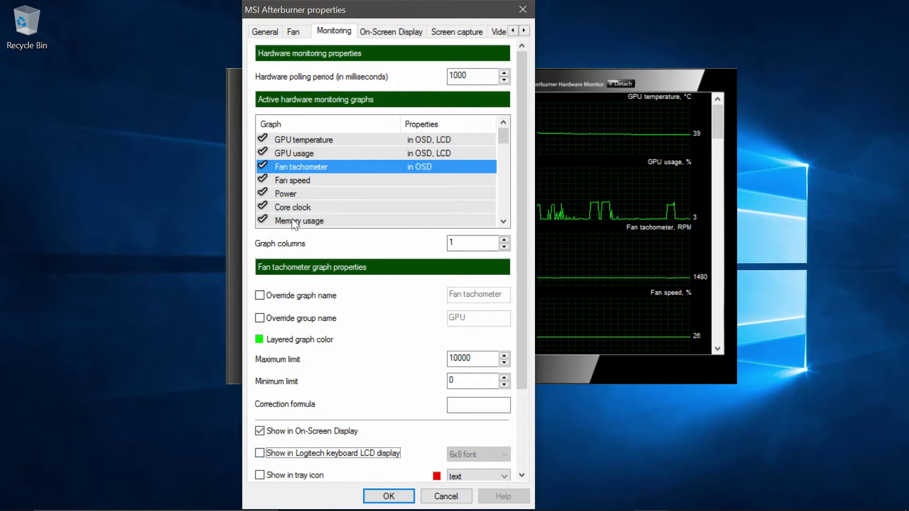
{"action": "left_click", "coordinate": [293, 180]}
{"action": "left_click", "coordinate": [259, 430]}
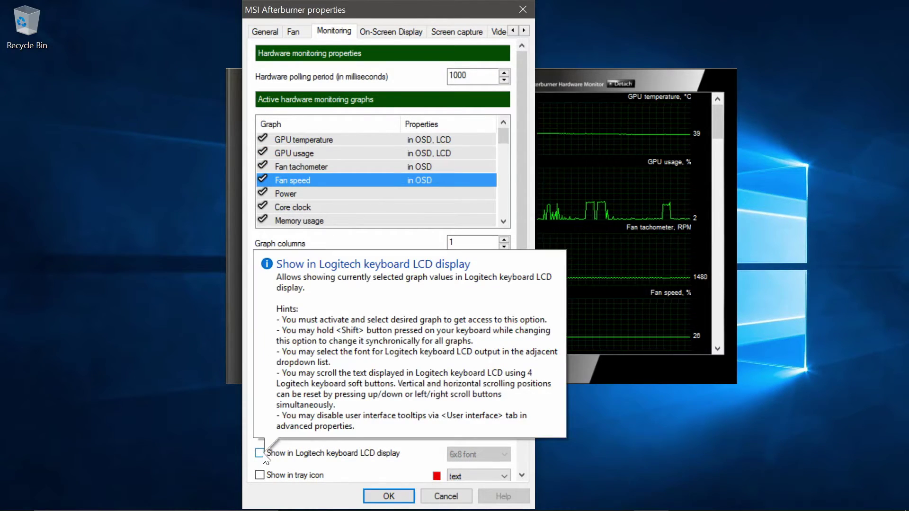
{"action": "left_click", "coordinate": [260, 453]}
Add Core clock and Memory usage to OSD and LCD, then move GPU usage above GPU temperature.
{"action": "left_click", "coordinate": [312, 193]}
{"action": "left_click", "coordinate": [292, 207]}
{"action": "left_click", "coordinate": [260, 431]}
{"action": "left_click", "coordinate": [260, 453]}
{"action": "left_click", "coordinate": [292, 221]}
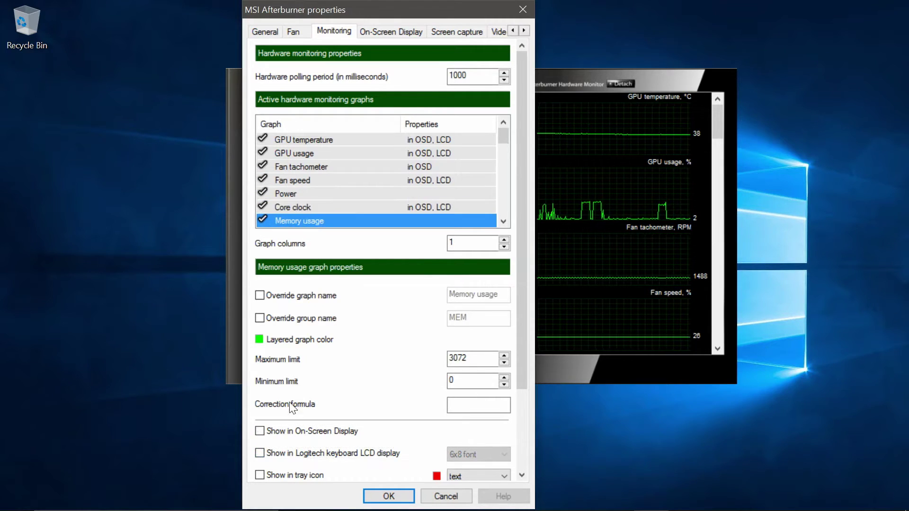
{"action": "left_click", "coordinate": [260, 431]}
{"action": "left_click", "coordinate": [259, 453]}
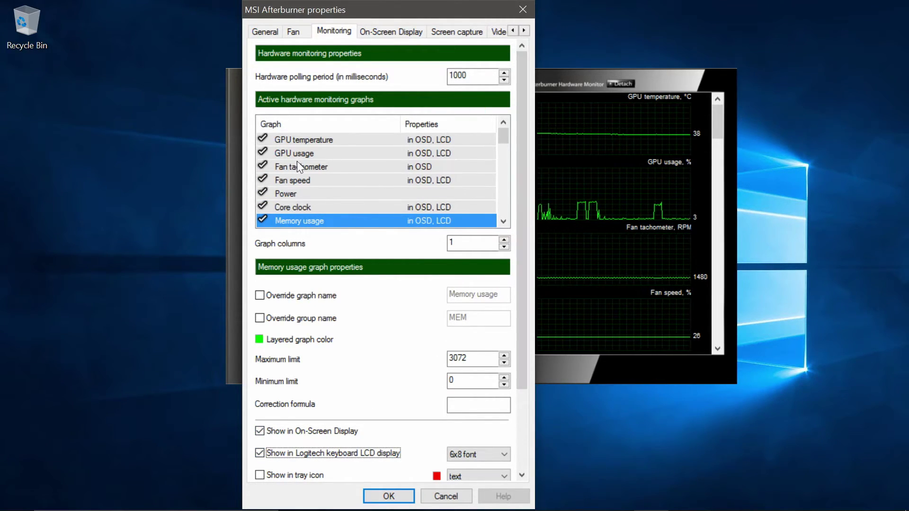
{"action": "left_click", "coordinate": [317, 155]}
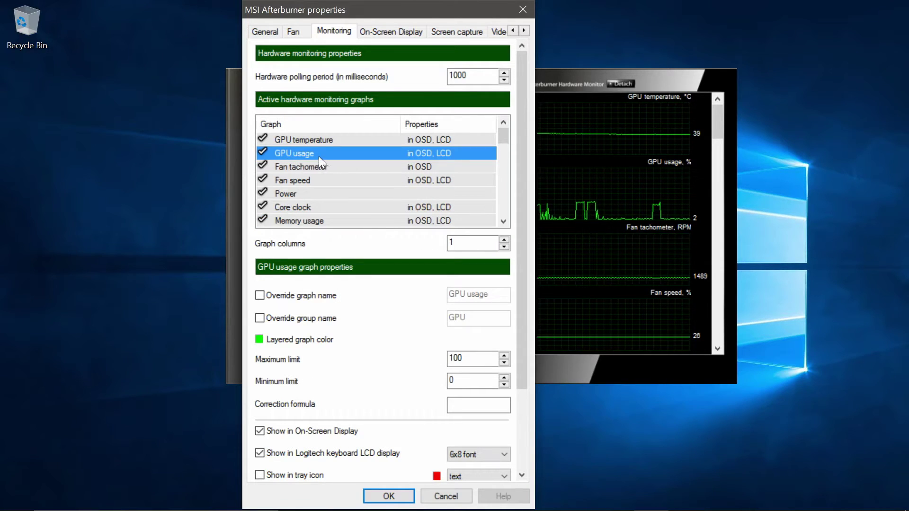
{"action": "left_click_drag", "start_coordinate": [305, 154], "coordinate": [325, 134]}
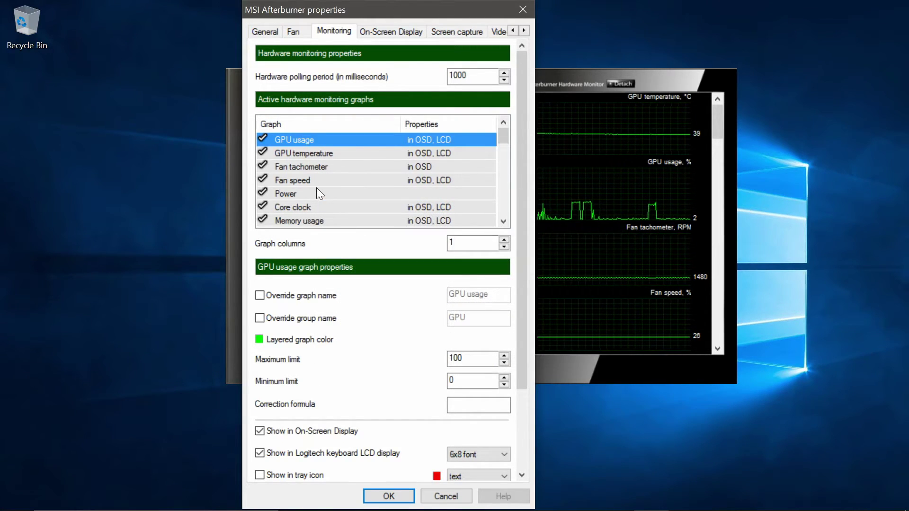
Review the On-Screen Display hotkeys, then reach the User Interface settings page.
{"action": "left_click", "coordinate": [393, 32]}
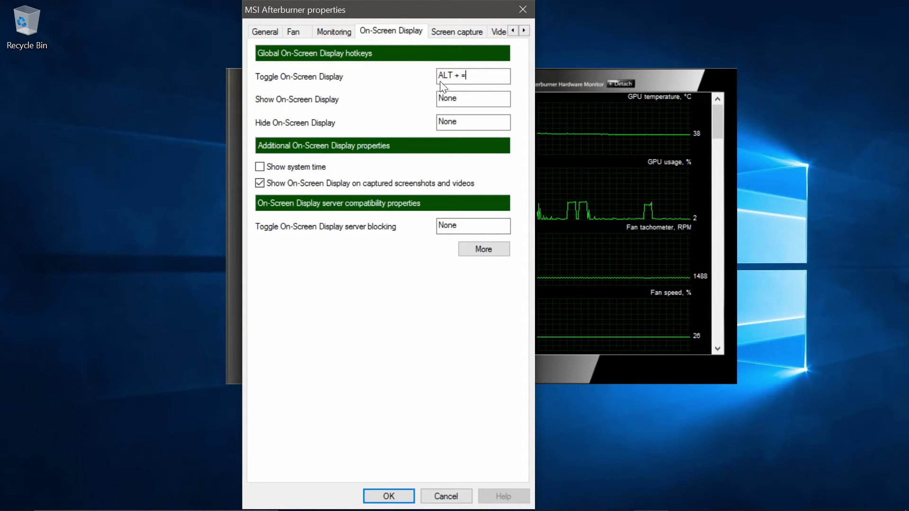
{"action": "double_click", "coordinate": [527, 33]}
{"action": "double_click", "coordinate": [527, 33]}
{"action": "left_click", "coordinate": [427, 32]}
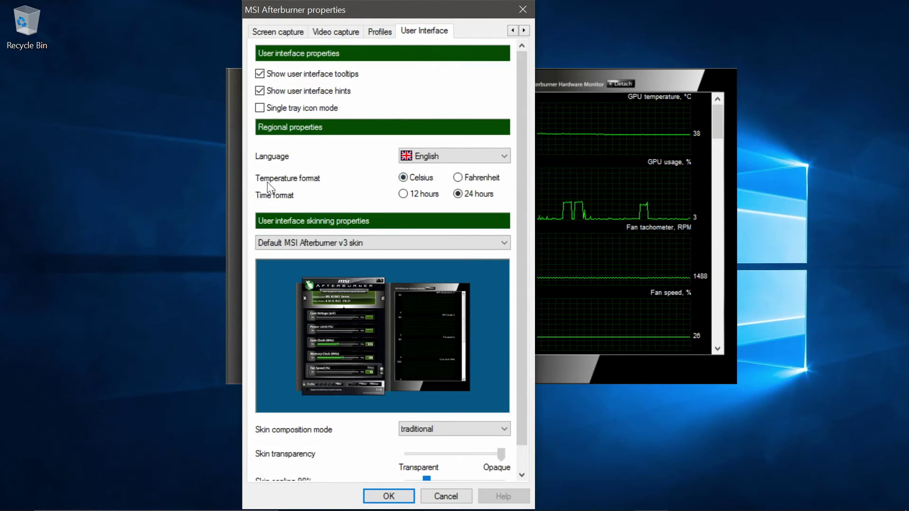
Set the temperature format to Celsius and apply the properties with OK.
{"action": "left_click", "coordinate": [458, 178]}
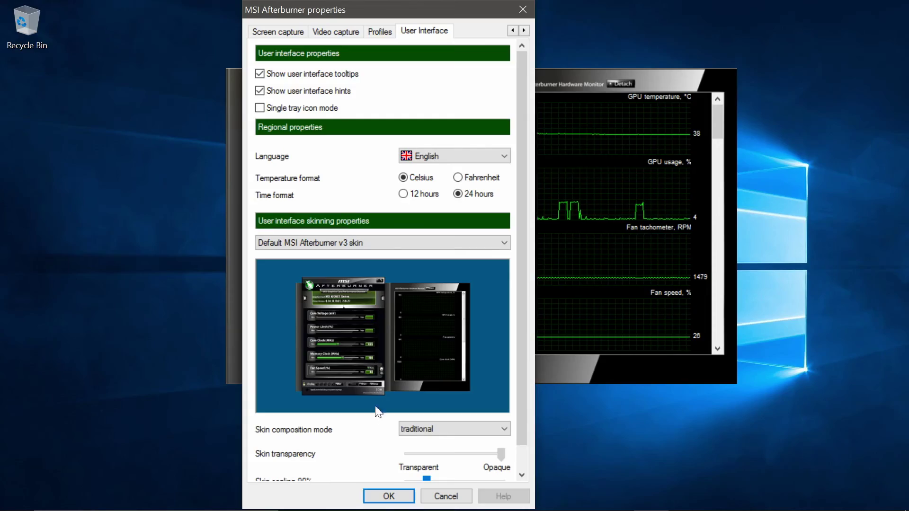
{"action": "left_click", "coordinate": [387, 496]}
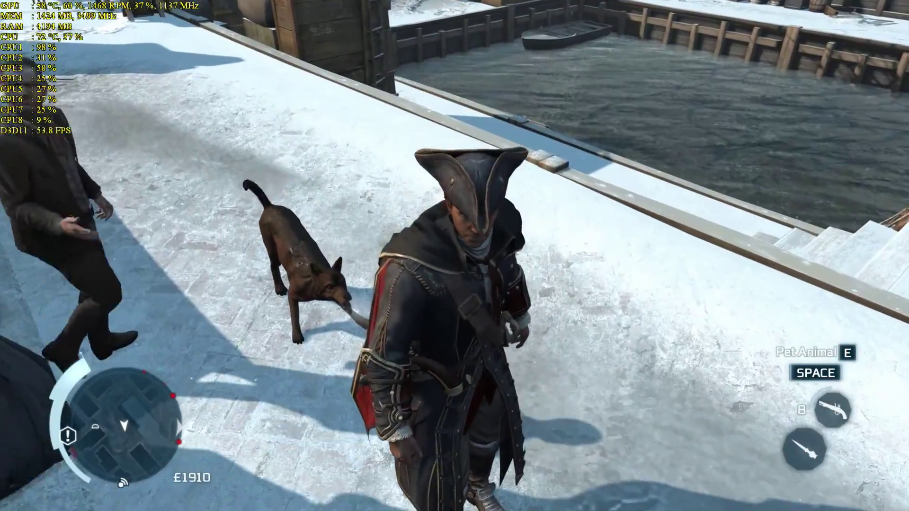
Walk the character toward the market street with the W key while the overlay shows stats.
{"action": "key", "text": "w"}
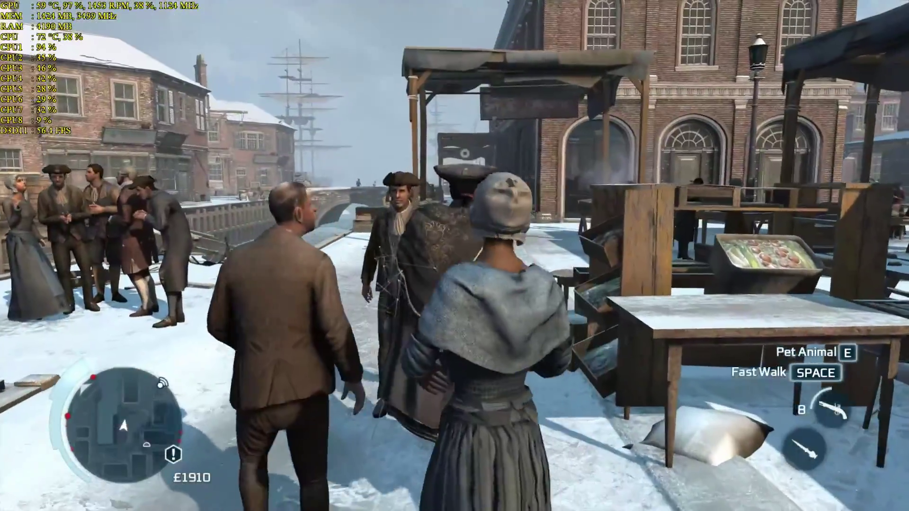